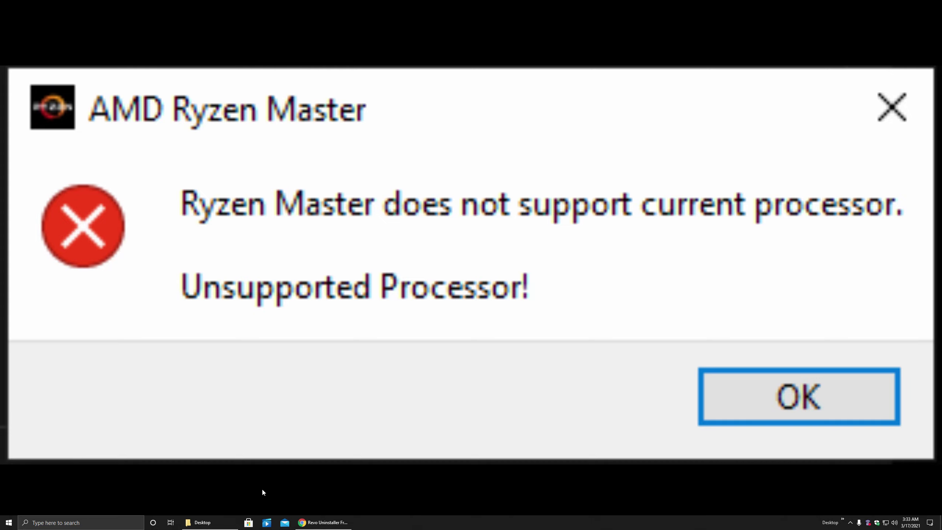
# - In the browser, go back to the "revo uninstaller" search results, open revouninstaller.com and go to the Revo Uninstaller Free product page
pyautogui.click(320, 523)
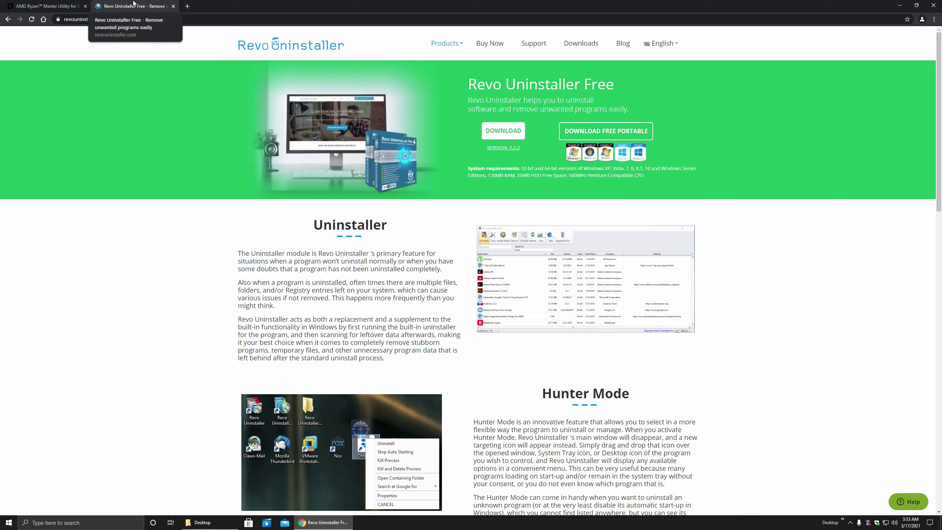
pyautogui.click(5, 20)
pyautogui.click(5, 19)
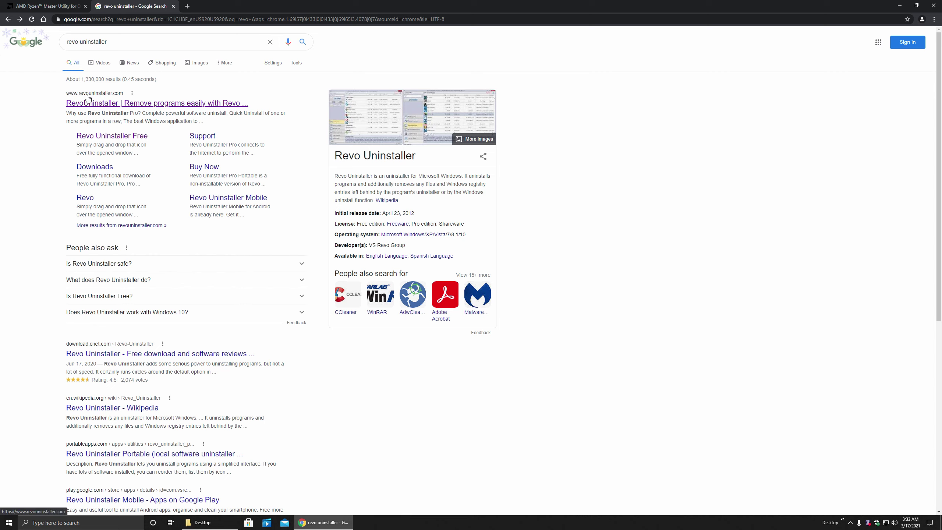
pyautogui.click(112, 106)
pyautogui.moveTo(459, 45)
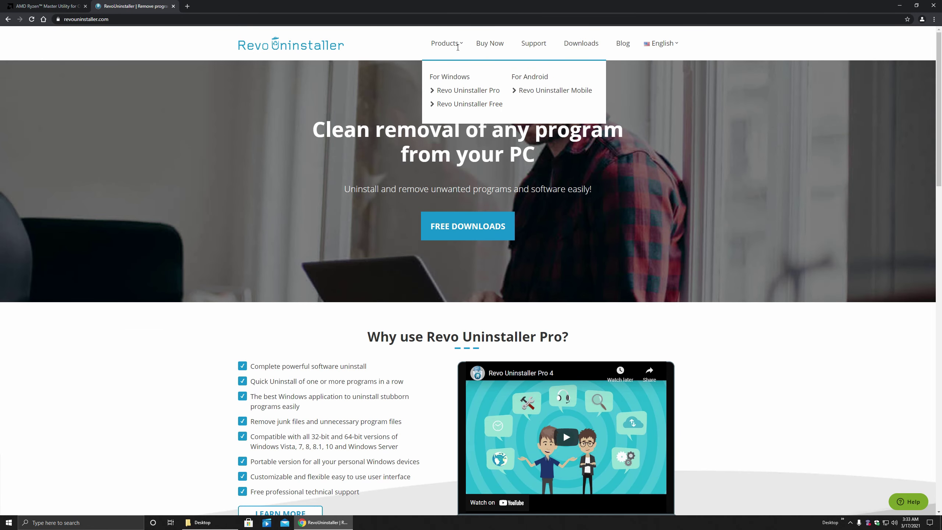
pyautogui.click(462, 108)
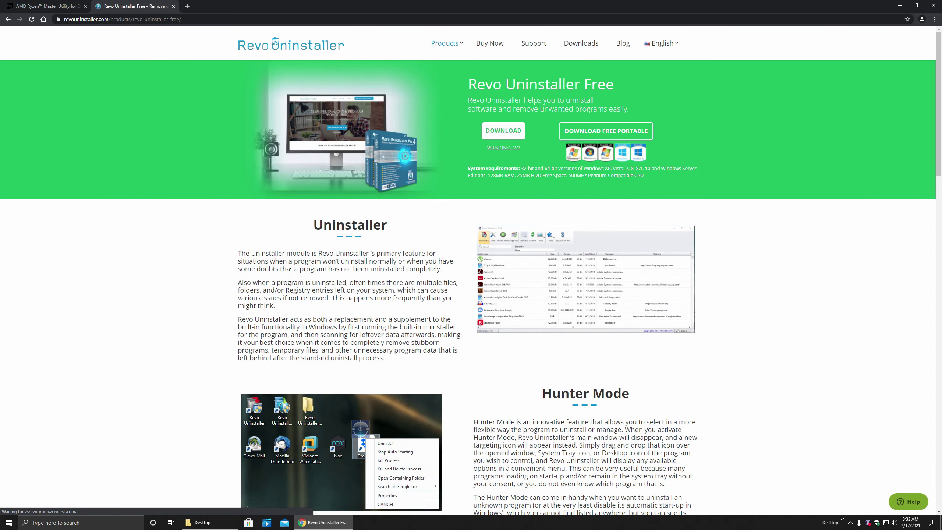
# - Find the free download of Revo Uninstaller in the product page's comparative table
pyautogui.scroll(-5, 190, 230)
pyautogui.scroll(-10, 190, 230)
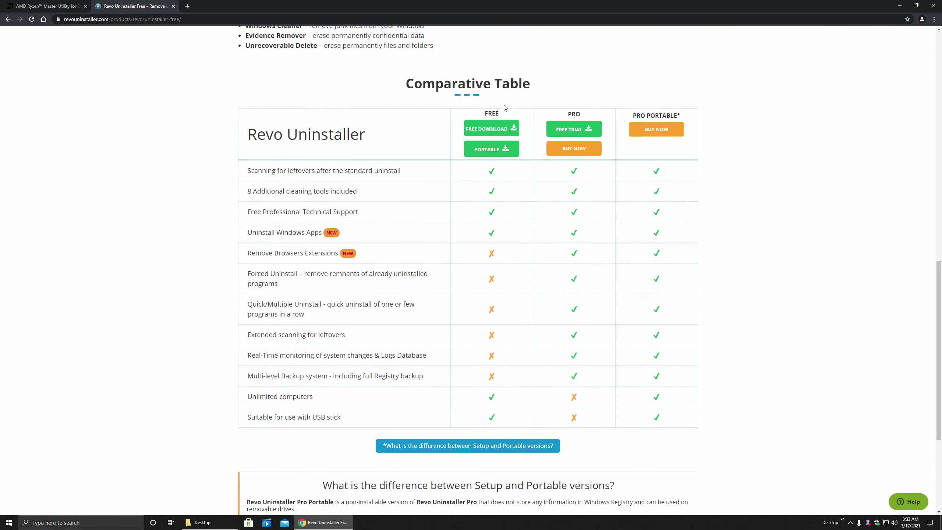
pyautogui.click(492, 129)
pyautogui.click(492, 129)
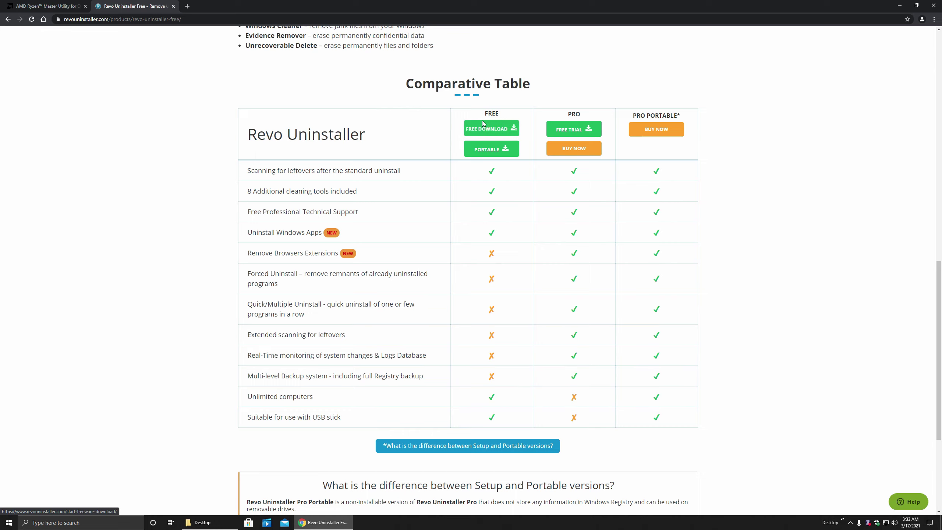
pyautogui.scroll(-4, 454, 138)
pyautogui.scroll(8, 454, 138)
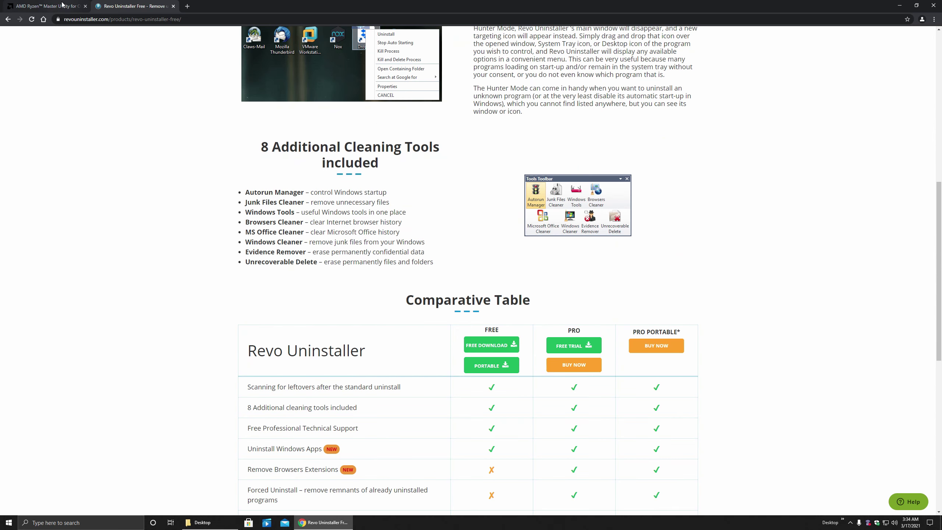
# - Return to the "ryzen master" search results and open AMD's Ryzen Master Utility for Overclocking Control page
pyautogui.click(45, 6)
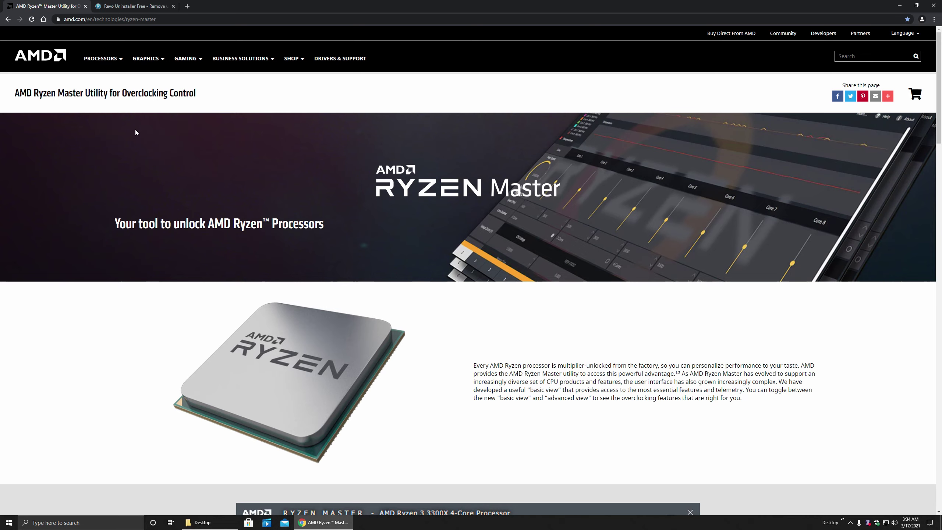
pyautogui.moveTo(104, 57)
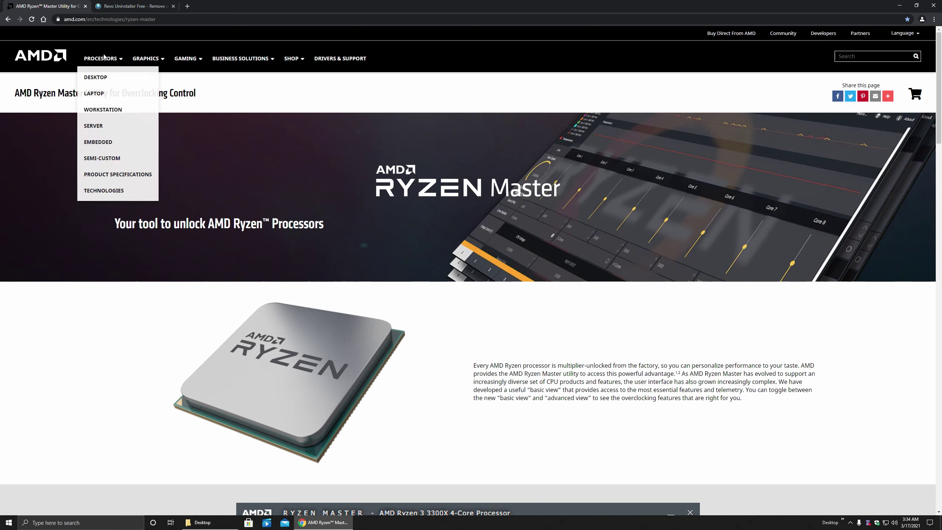
pyautogui.hotkey('alt', 'Left')
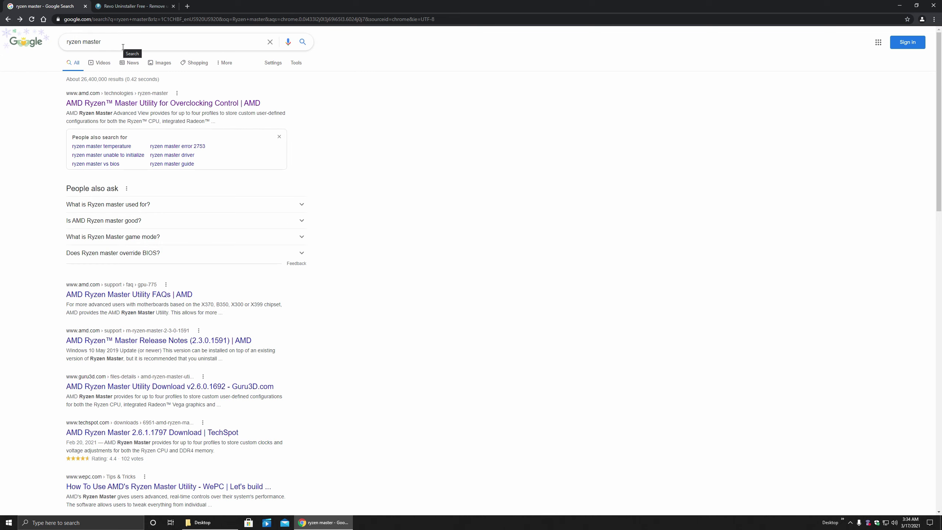
pyautogui.click(102, 106)
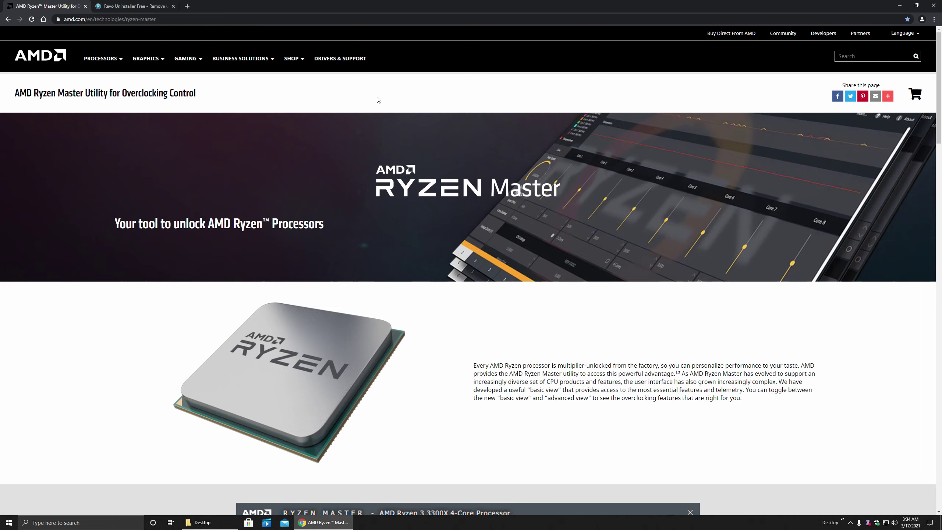
# - Look through the Ryzen Master page's sections on Basic View and Personalized Performance down to its end
pyautogui.scroll(-15, 432, 220)
pyautogui.scroll(-7, 201, 256)
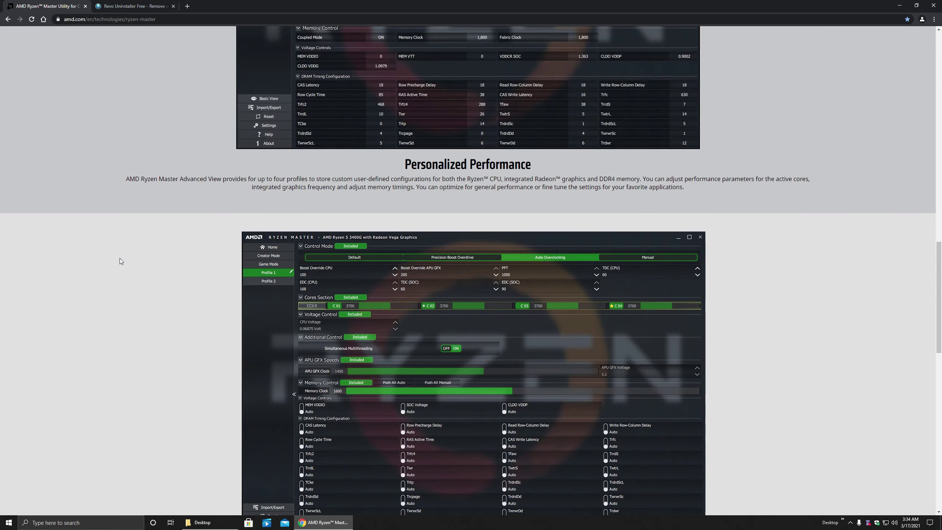
pyautogui.scroll(11, 120, 258)
pyautogui.scroll(-3, 117, 256)
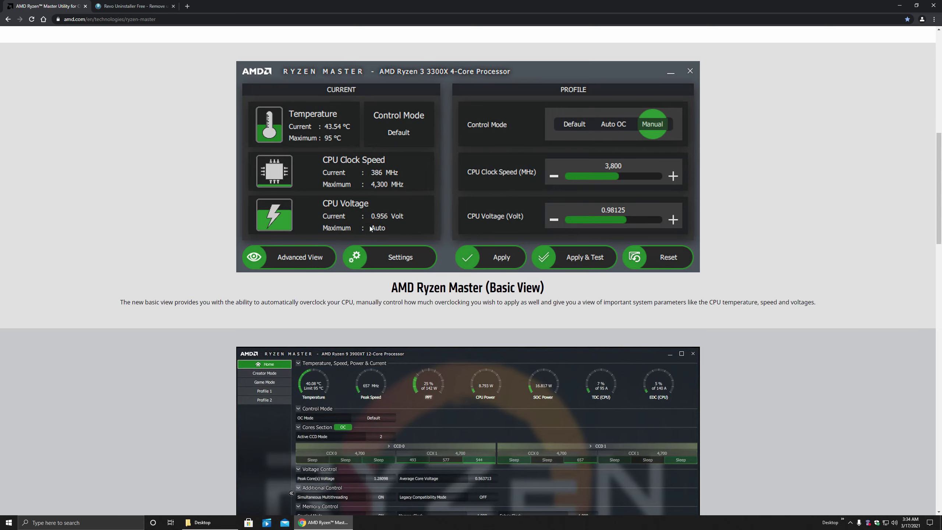
pyautogui.scroll(-5, 371, 227)
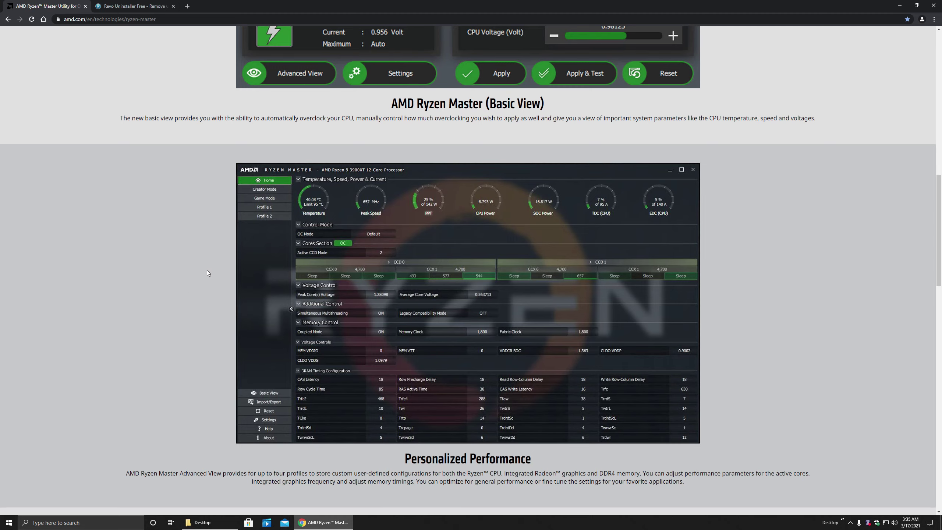
pyautogui.scroll(-15, 206, 269)
pyautogui.scroll(-8, 154, 255)
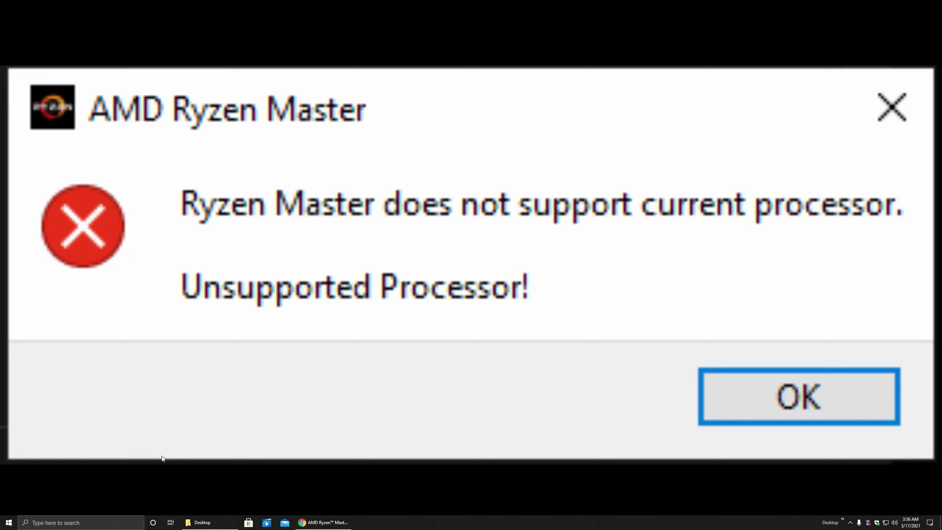
# - Launch Revo Uninstaller on the computer and allow it to run
pyautogui.click(9, 523)
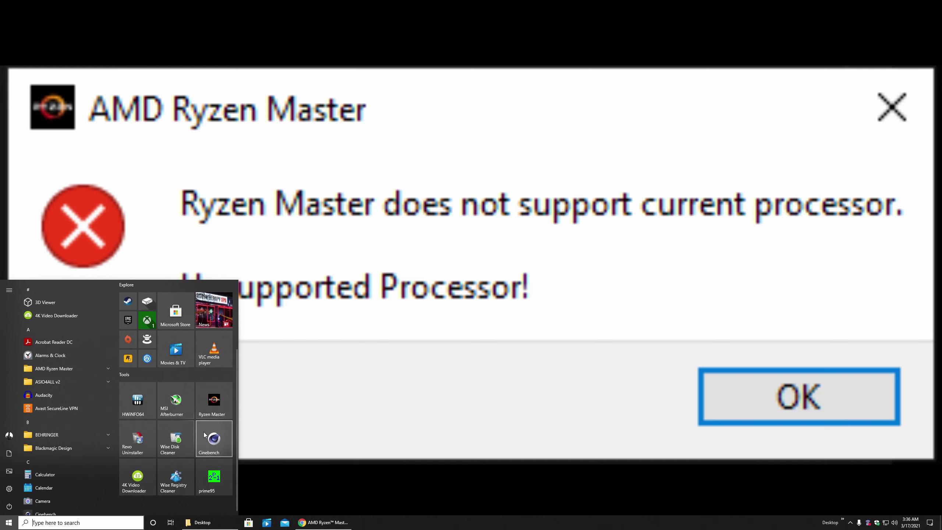
pyautogui.click(138, 439)
pyautogui.click(445, 312)
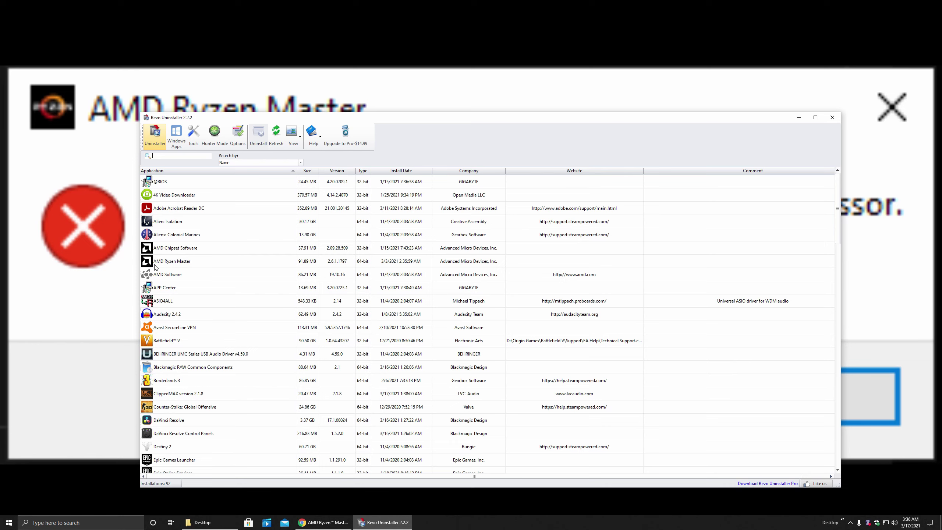
# - Start uninstalling AMD Ryzen Master from the list of installed applications and continue to its built-in uninstaller
pyautogui.click(167, 264)
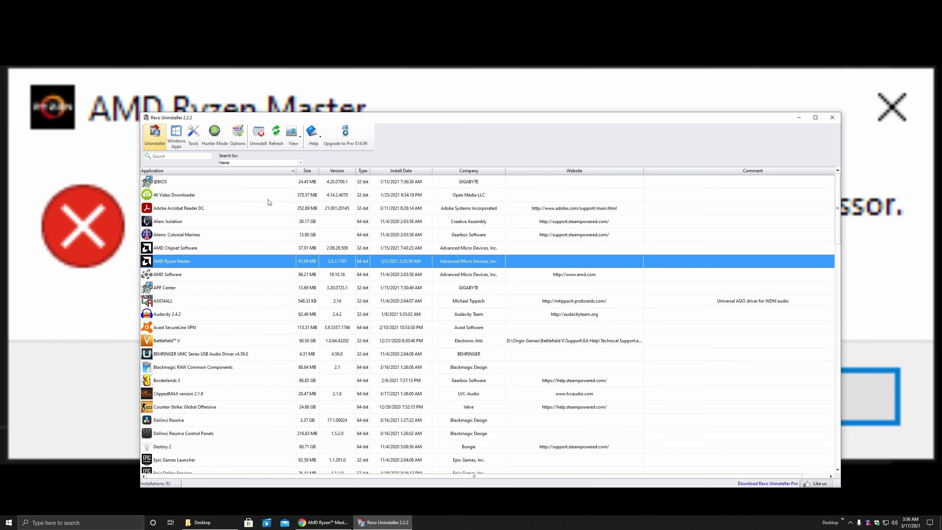
pyautogui.rightClick(227, 260)
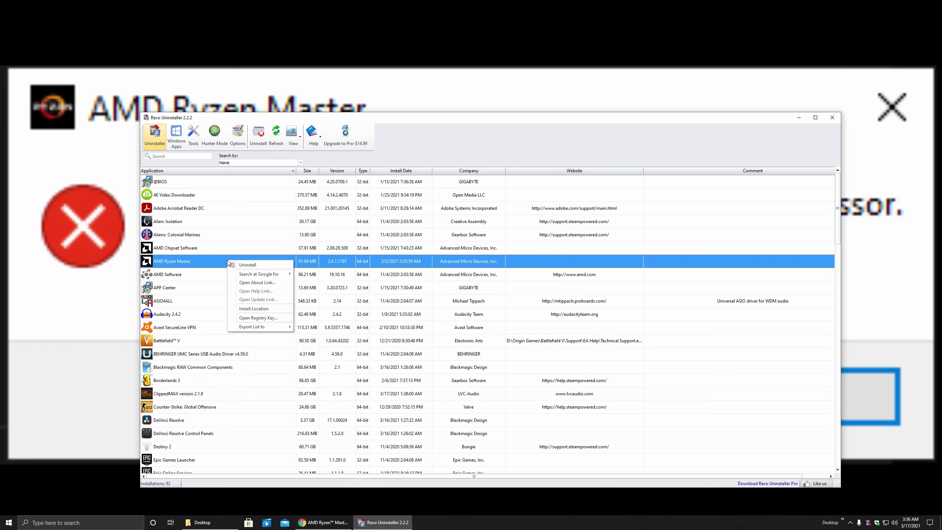
pyautogui.click(248, 265)
pyautogui.rightClick(207, 261)
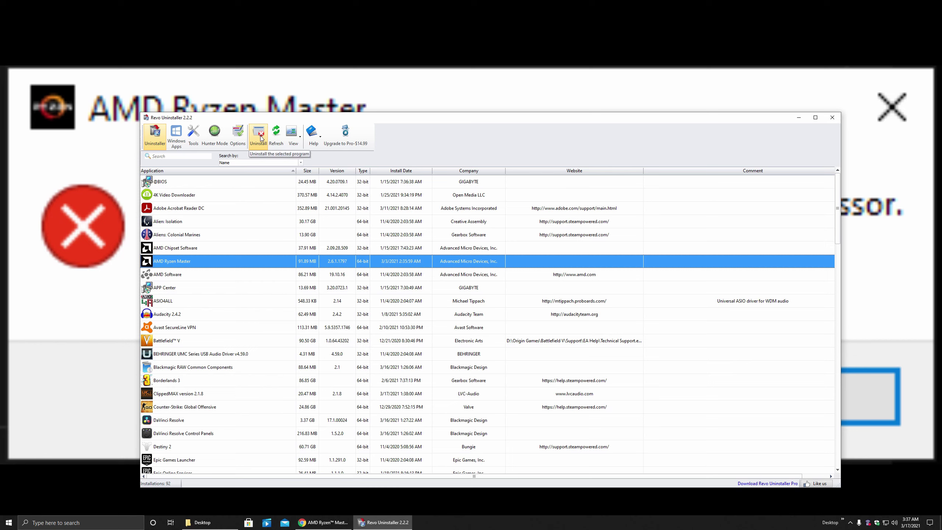
pyautogui.rightClick(211, 262)
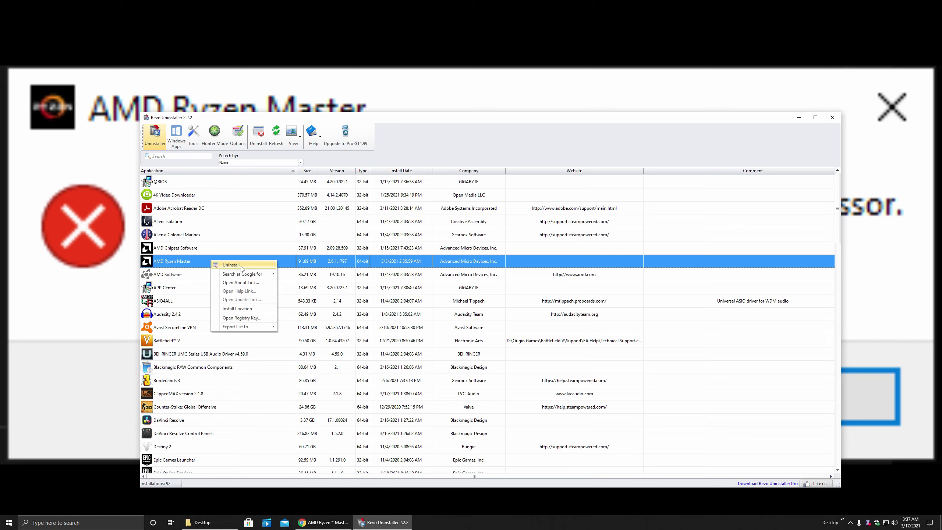
pyautogui.click(232, 265)
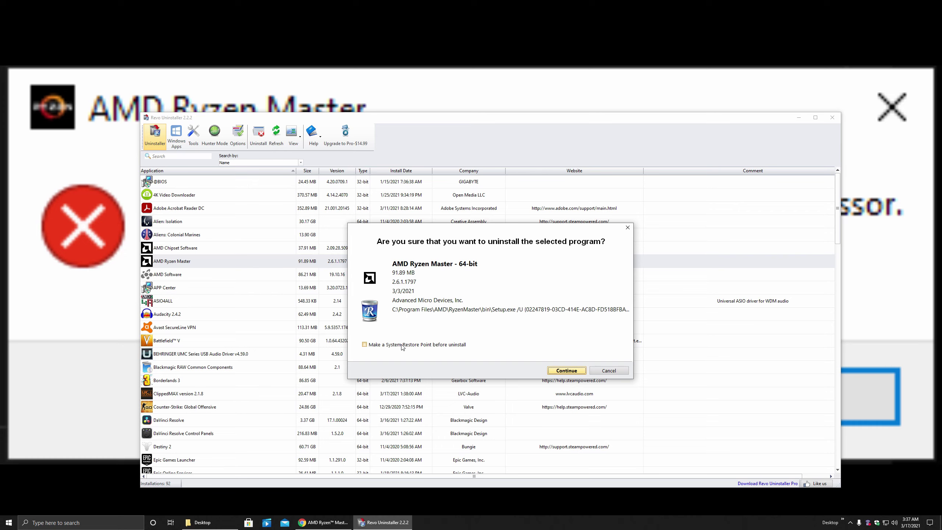
pyautogui.click(566, 371)
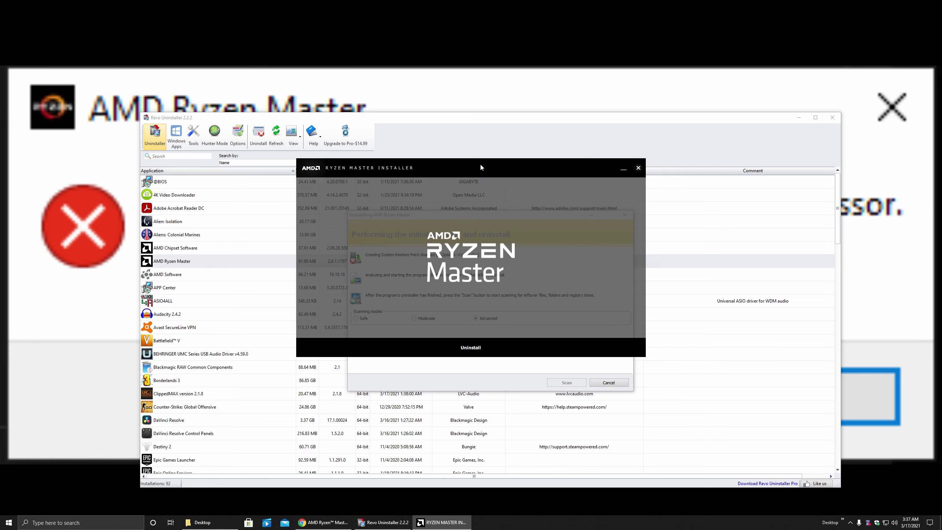
# - Move the Ryzen Master installer window and the uninstall analysis dialog apart, bringing each to the front in turn
pyautogui.moveTo(481, 168); pyautogui.dragTo(200, 195)
pyautogui.moveTo(457, 215); pyautogui.dragTo(514, 212)
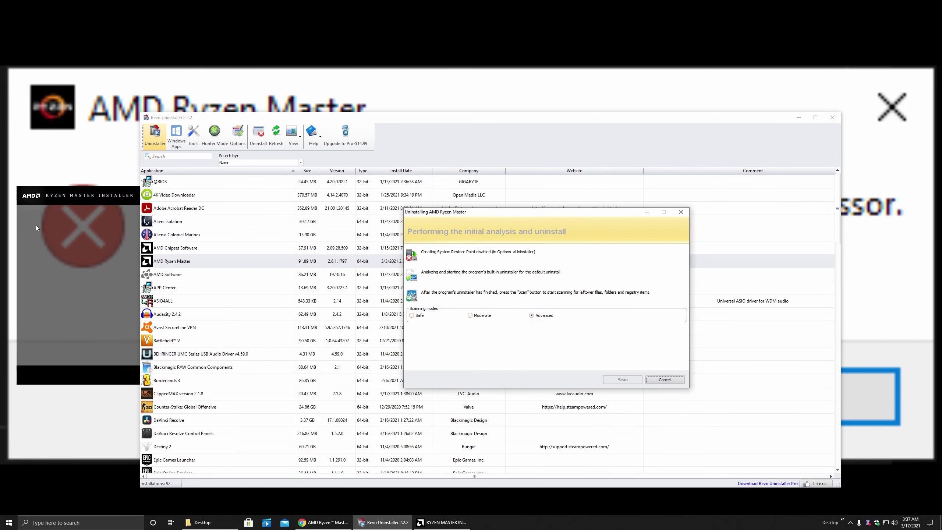
pyautogui.click(90, 195)
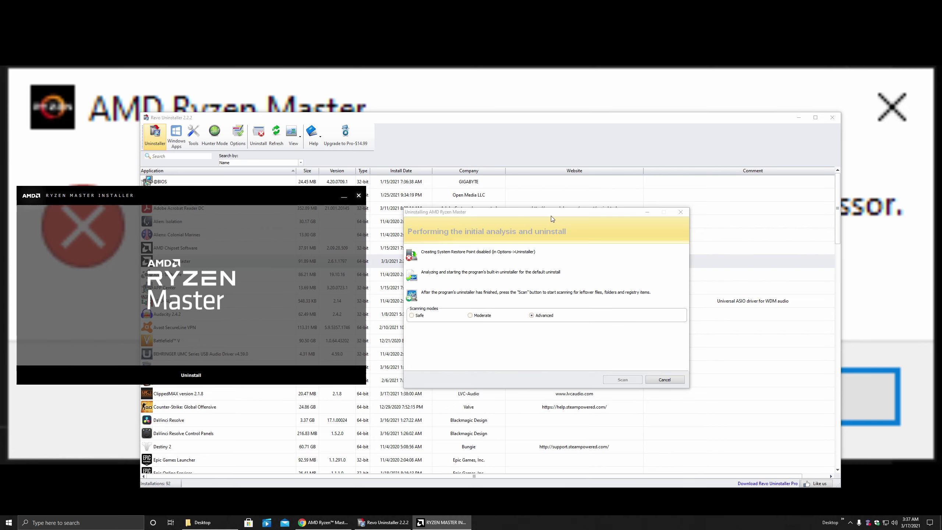
pyautogui.click(529, 213)
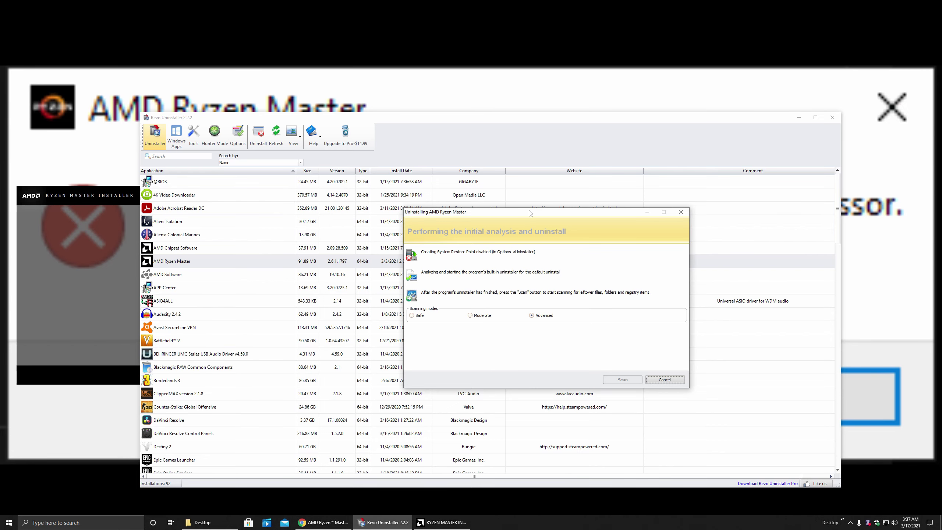
pyautogui.moveTo(530, 213); pyautogui.dragTo(459, 191)
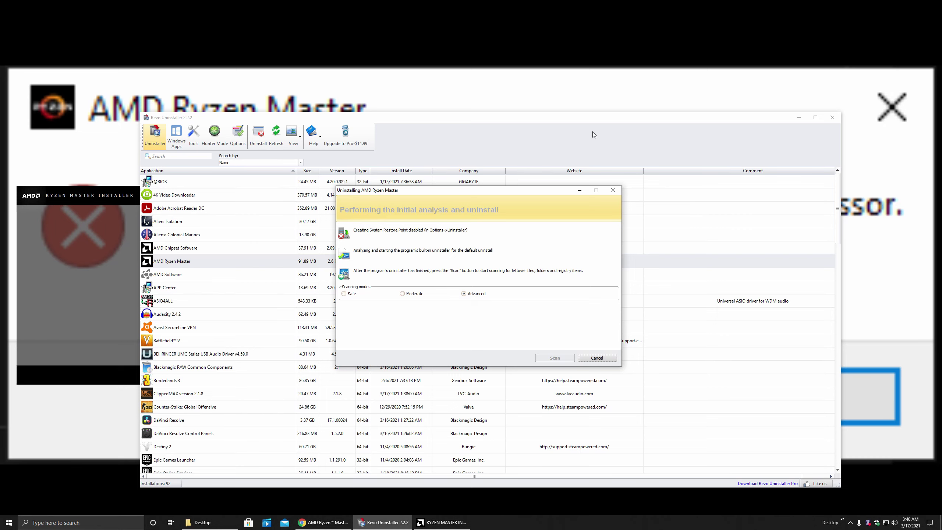
# - Cancel the AMD Ryzen Master uninstall, then close its installer window and Revo Uninstaller
pyautogui.click(597, 358)
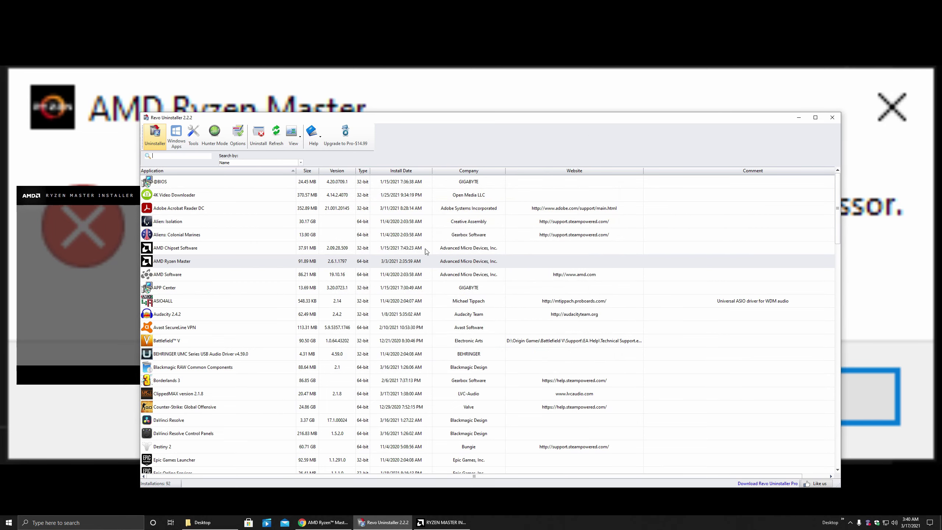
pyautogui.click(79, 192)
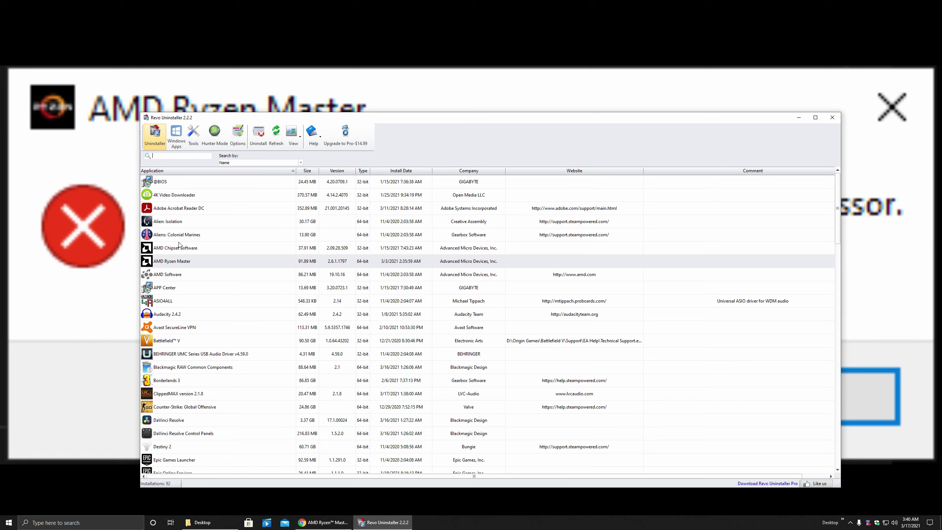
pyautogui.click(236, 267)
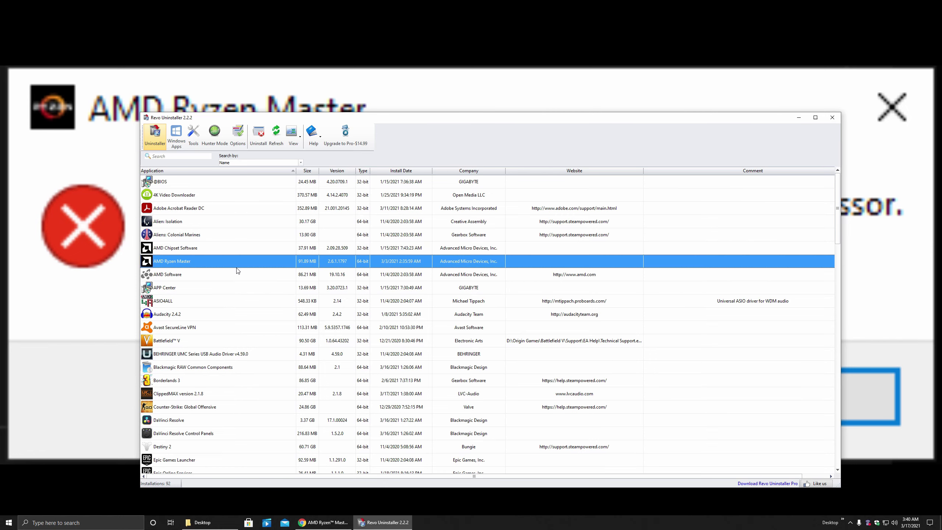
pyautogui.hotkey('alt', 'F4')
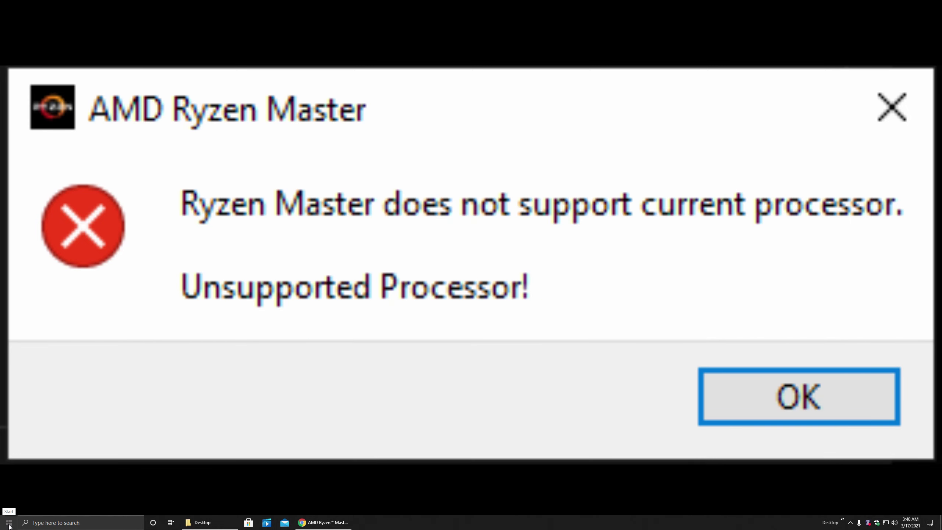